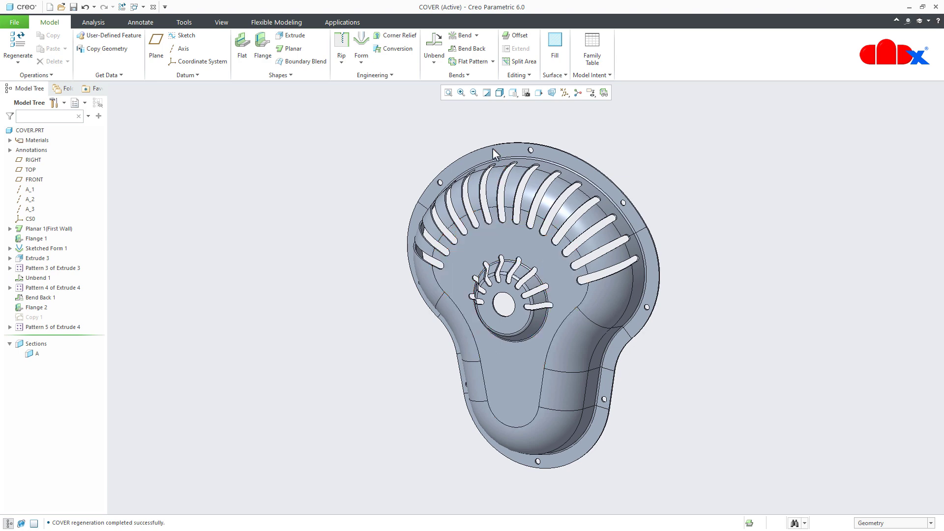
Preview the COVER part's flat pattern, then cancel the feature so the part stays formed
{"action": "left_click", "coordinate": [479, 61]}
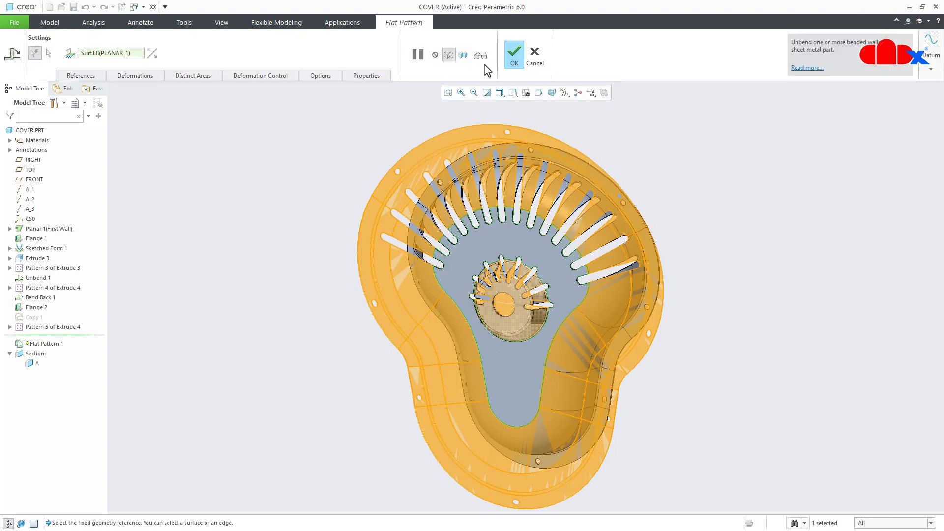
{"action": "left_click", "coordinate": [480, 56]}
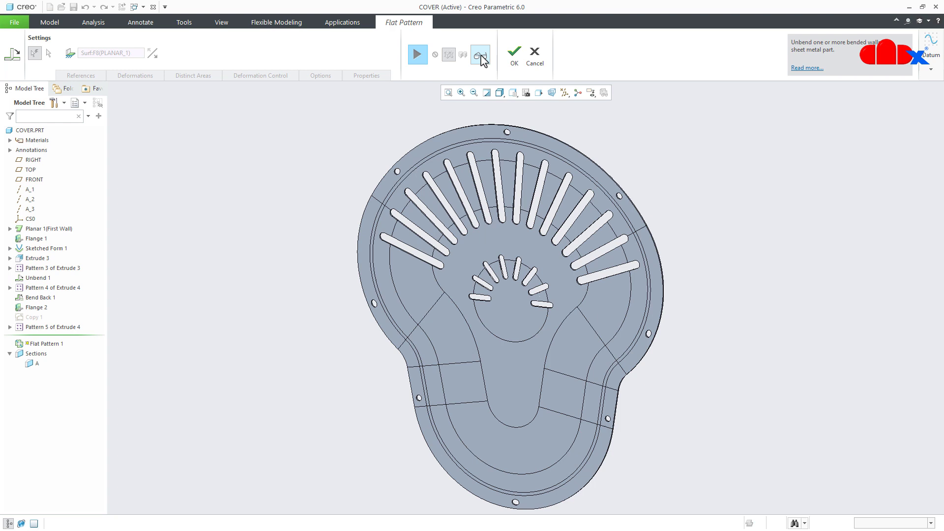
{"action": "left_click", "coordinate": [535, 55]}
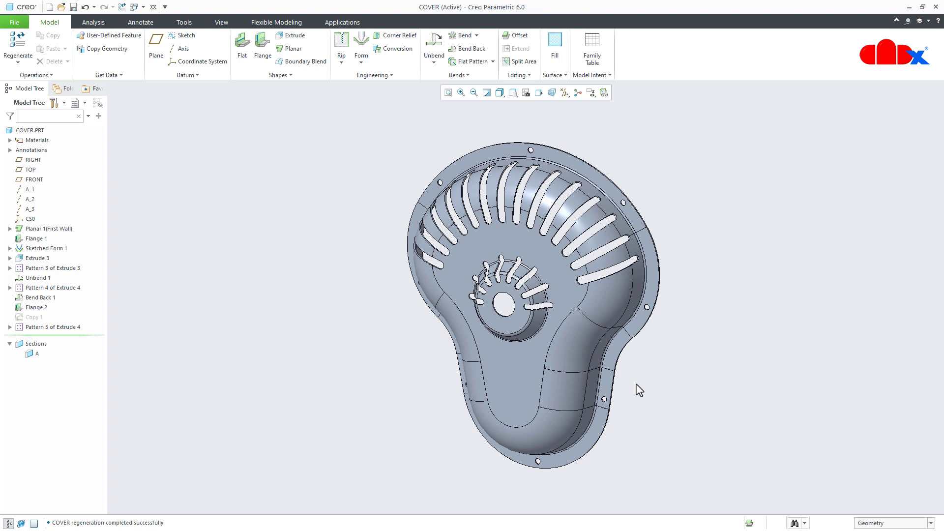
In Model Properties, set COVER's accuracy to Relative 0.01 and regenerate the part
{"action": "left_click", "coordinate": [23, 25]}
{"action": "mouse_move", "coordinate": [17, 170]}
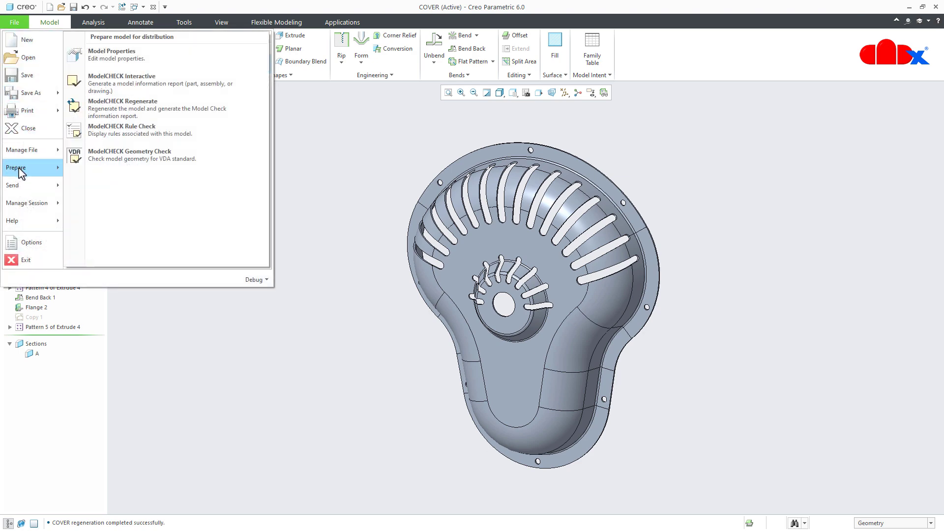
{"action": "left_click", "coordinate": [141, 66]}
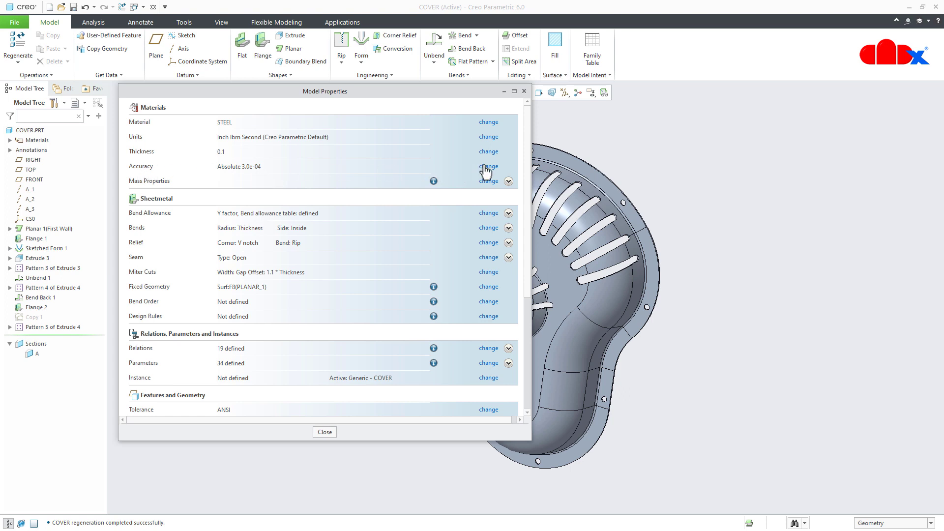
{"action": "left_click", "coordinate": [486, 167]}
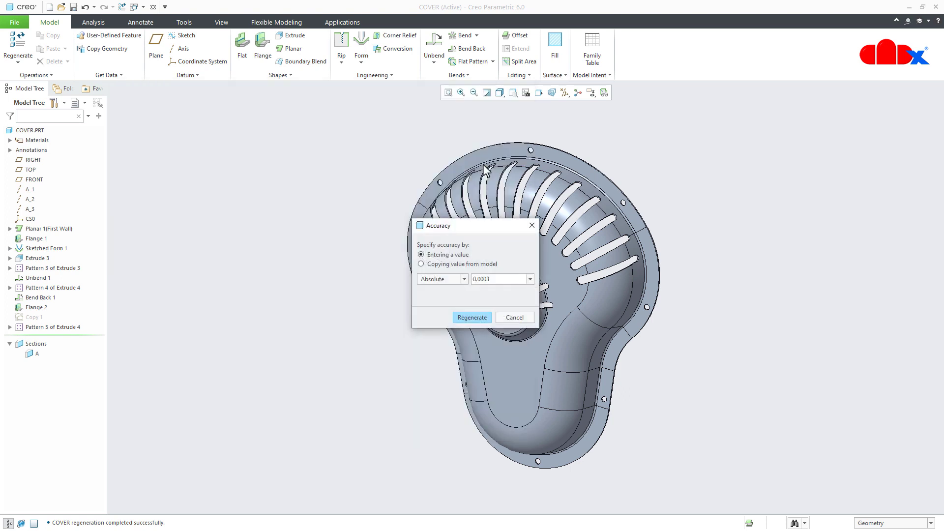
{"action": "left_click", "coordinate": [464, 279]}
{"action": "left_click", "coordinate": [443, 290]}
{"action": "double_click", "coordinate": [520, 281]}
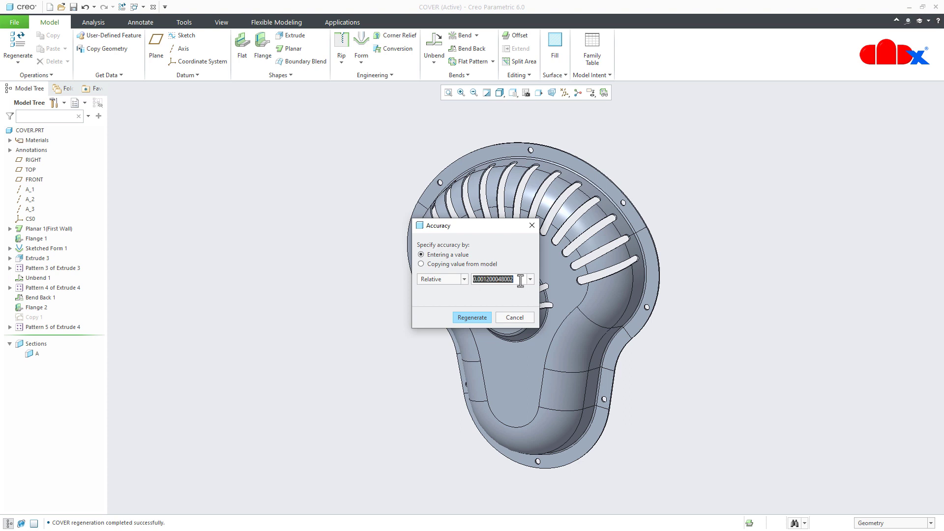
{"action": "type", "text": ".01"}
{"action": "left_click", "coordinate": [479, 317]}
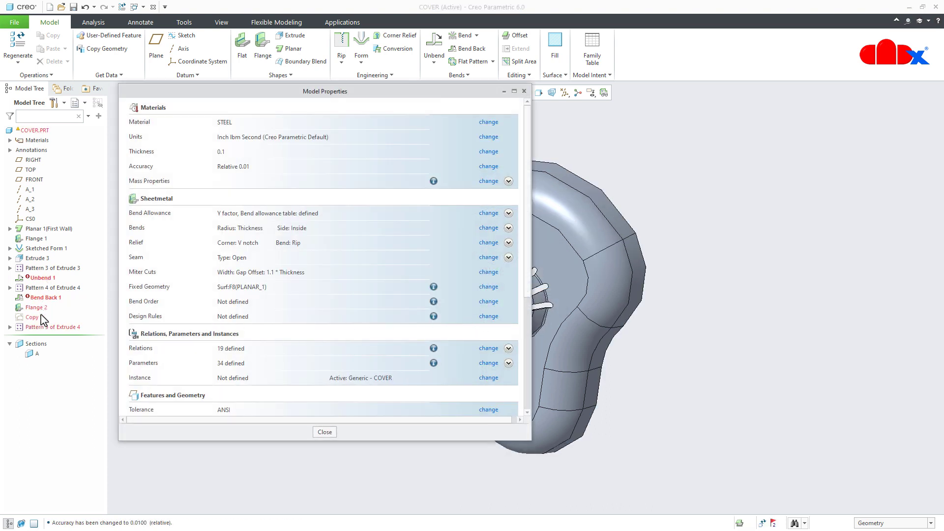
{"action": "middle_click_drag", "start_coordinate": [697, 349], "coordinate": [883, 344], "text": "shift"}
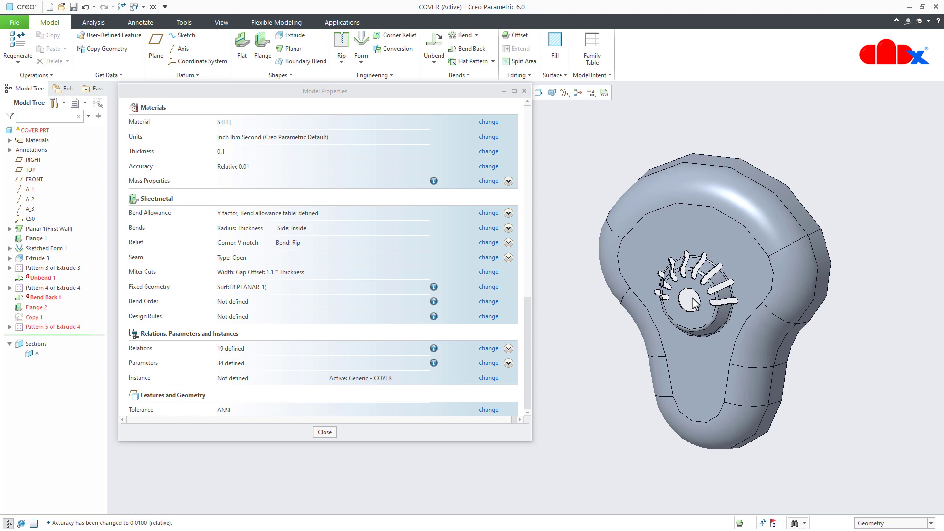
{"action": "scroll", "coordinate": [692, 304], "scroll_direction": "down", "scroll_amount": 5}
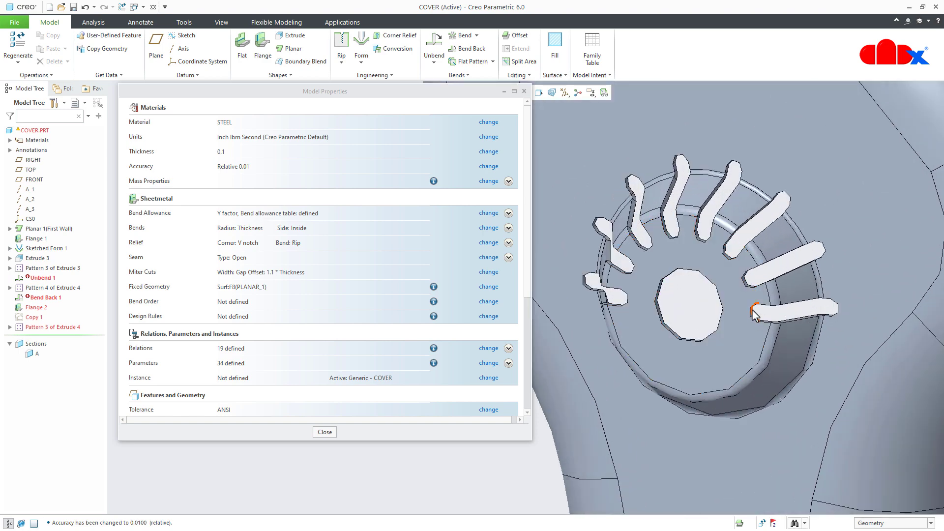
{"action": "scroll", "coordinate": [690, 315], "scroll_direction": "up", "scroll_amount": 2}
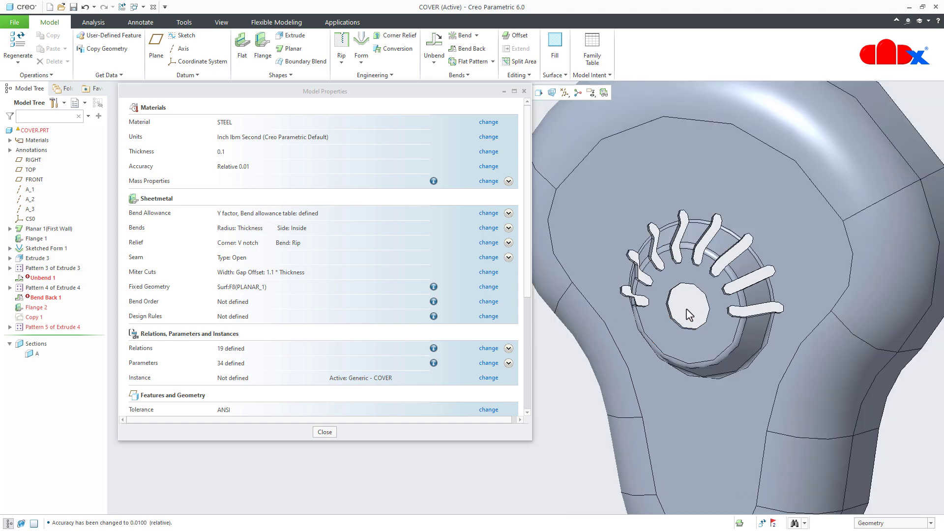
{"action": "scroll", "coordinate": [690, 316], "scroll_direction": "up", "scroll_amount": 2}
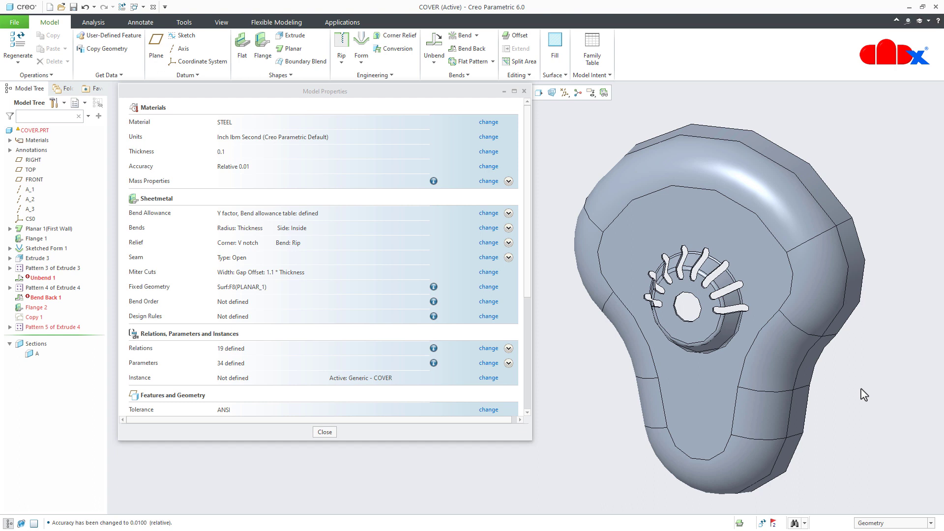
Change the relative accuracy value from 0.01 to 0.0001 and regenerate COVER
{"action": "left_click", "coordinate": [489, 167]}
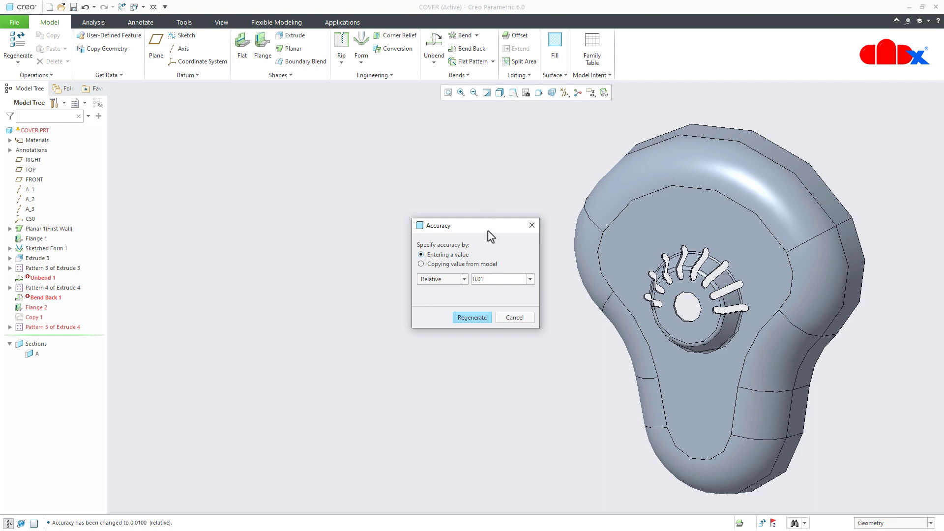
{"action": "double_click", "coordinate": [490, 279]}
{"action": "type", "text": ".0001"}
{"action": "left_click", "coordinate": [469, 319]}
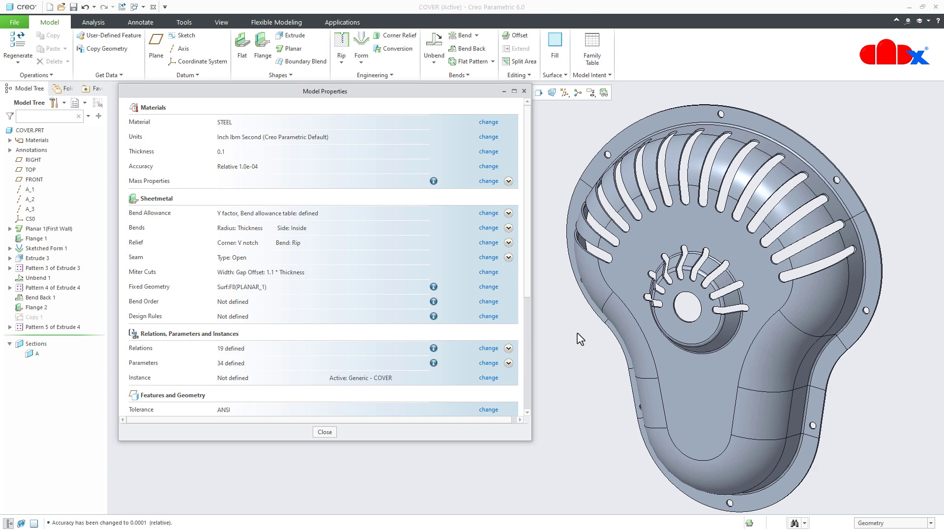
Reopen COVER's Accuracy dialog and display the Relative/Absolute type list
{"action": "left_click", "coordinate": [488, 168]}
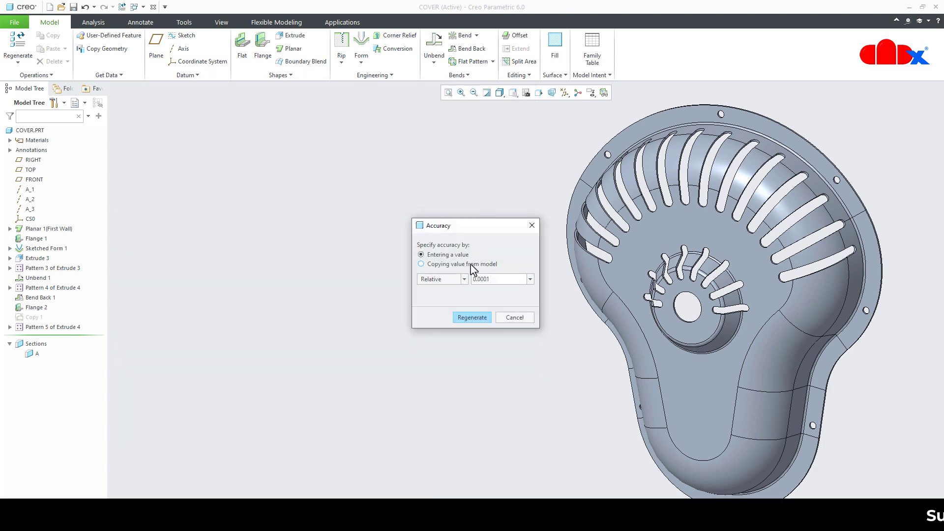
{"action": "left_click", "coordinate": [465, 279]}
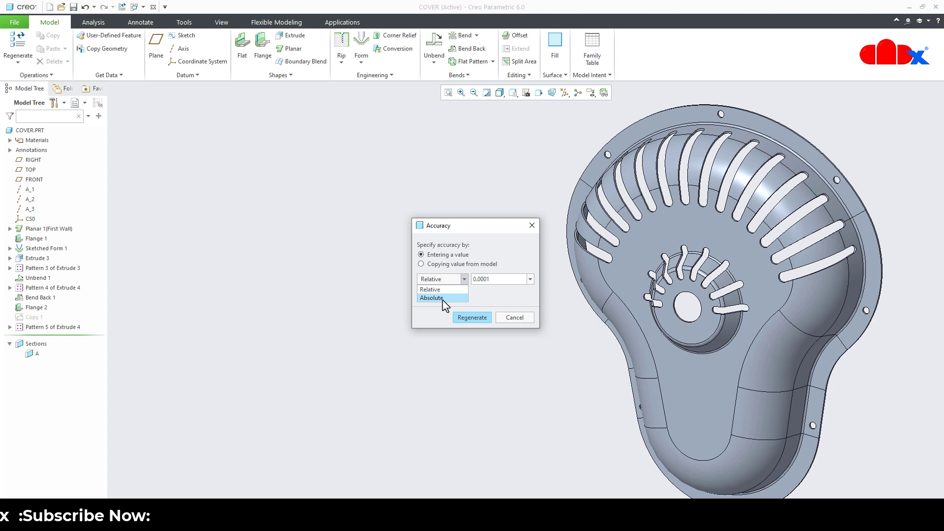
Switch to Absolute accuracy, clear the out-of-range warning for .00001, and regenerate at 0.0003
{"action": "left_click", "coordinate": [442, 298]}
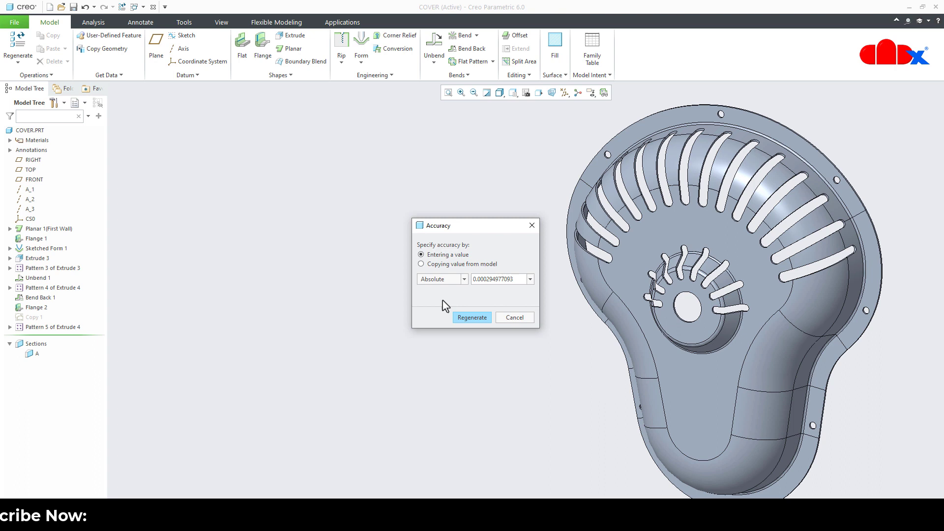
{"action": "double_click", "coordinate": [519, 279]}
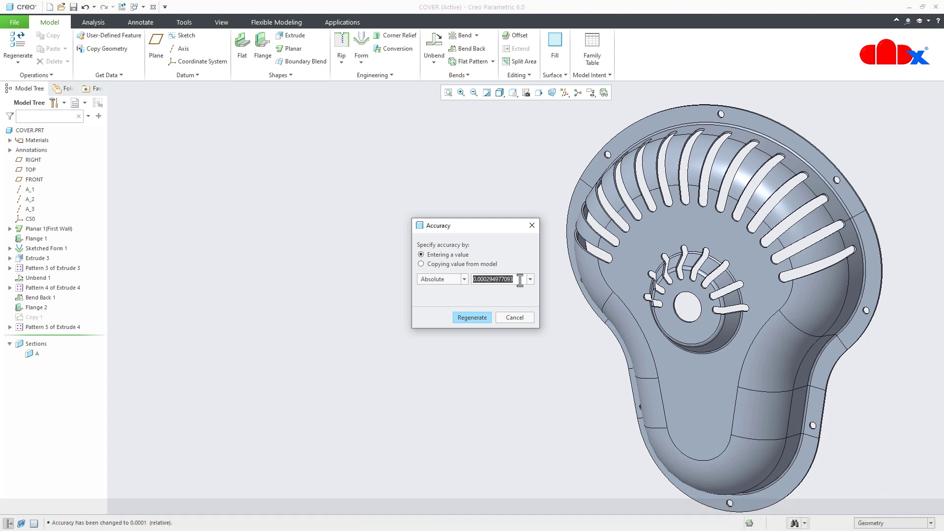
{"action": "type", "text": ".00001"}
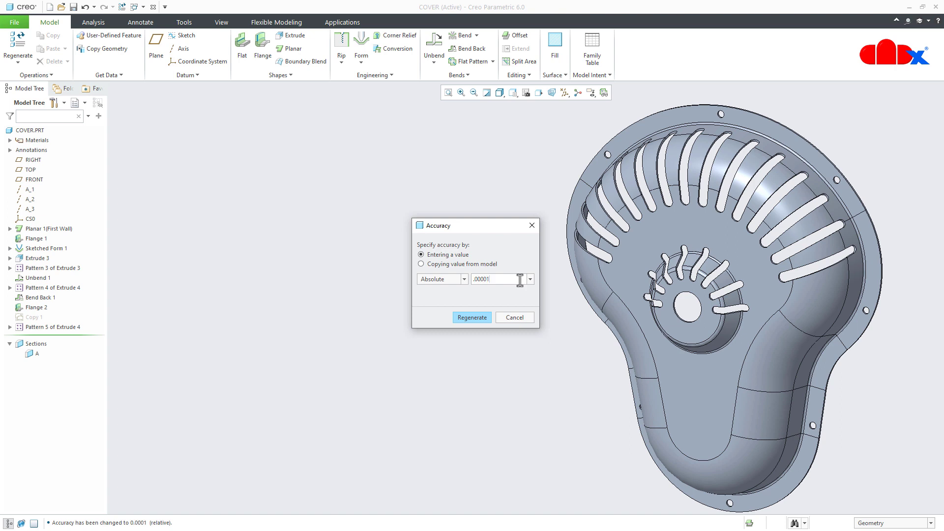
{"action": "left_click", "coordinate": [472, 318]}
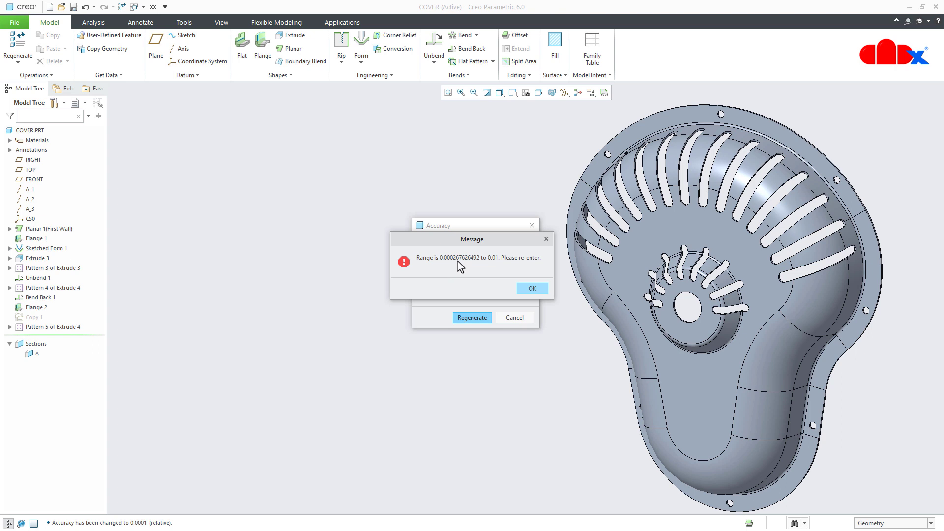
{"action": "left_click", "coordinate": [533, 289]}
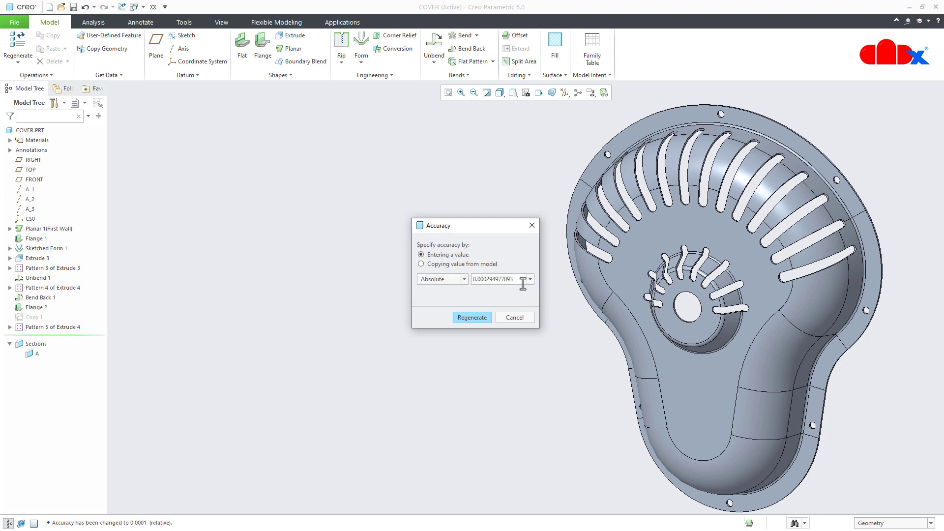
{"action": "double_click", "coordinate": [520, 281]}
{"action": "type", "text": ".0003"}
{"action": "left_click", "coordinate": [476, 317]}
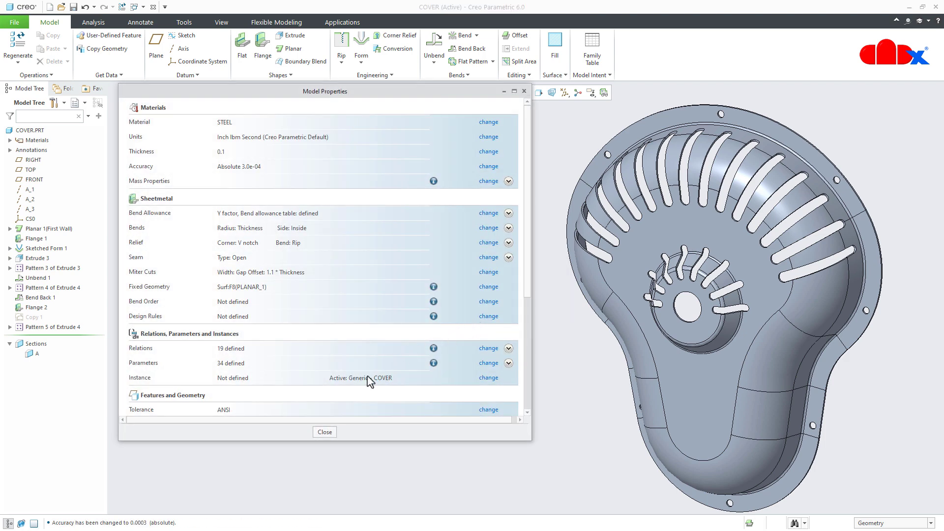
Close Model Properties and pan the COVER model back to the view centre
{"action": "left_click", "coordinate": [327, 432]}
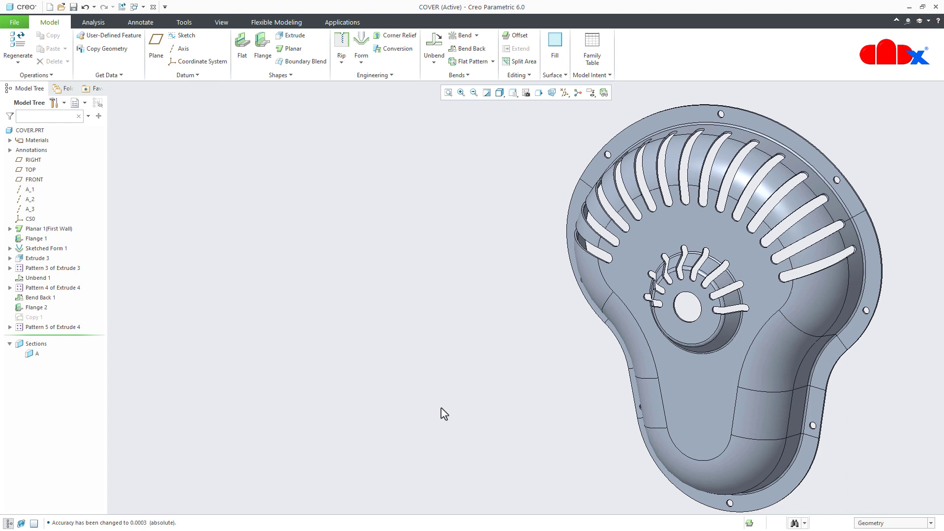
{"action": "middle_click_drag", "start_coordinate": [597, 383], "coordinate": [380, 381], "text": "shift"}
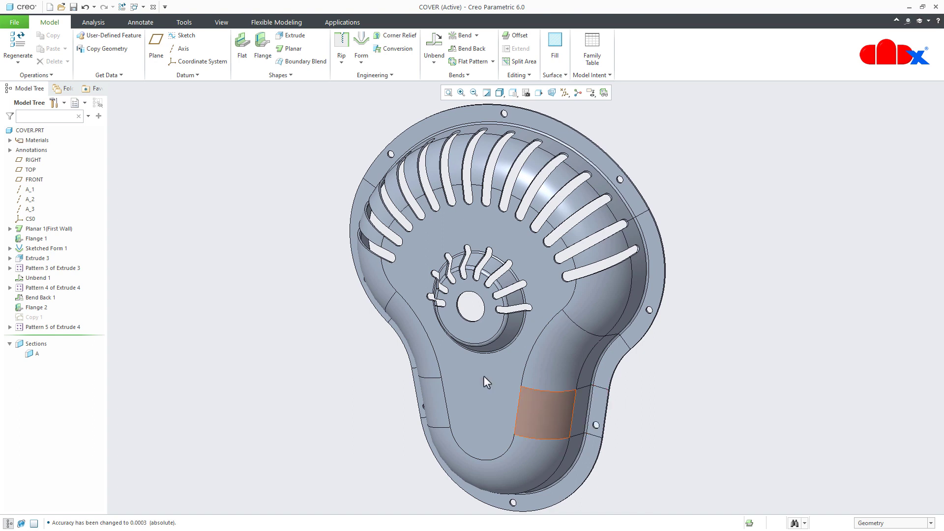
Create a new solid part, PRT0001, from the File menu
{"action": "left_click", "coordinate": [14, 22]}
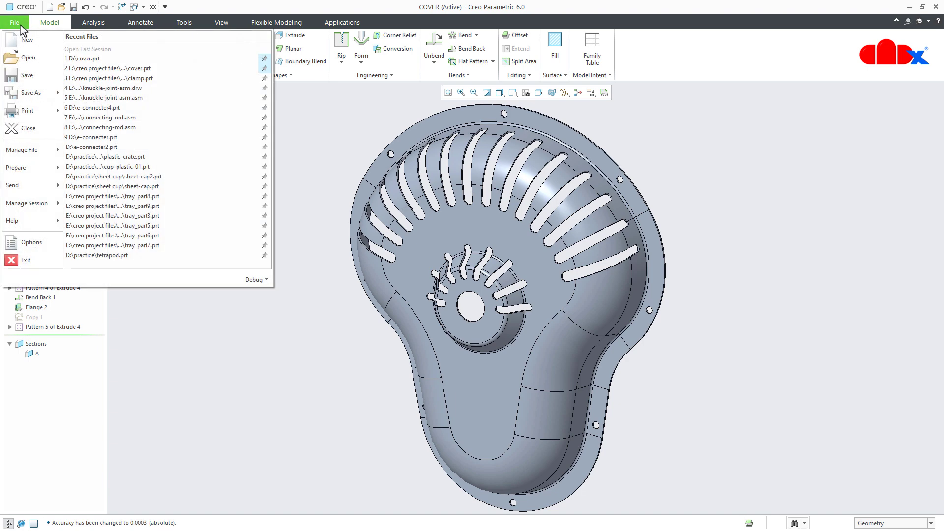
{"action": "left_click", "coordinate": [15, 40]}
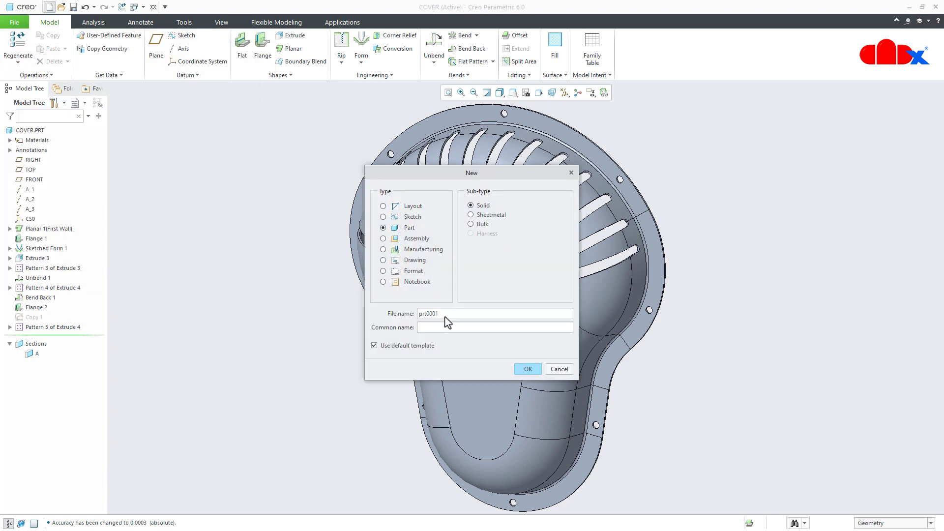
{"action": "left_click", "coordinate": [525, 370]}
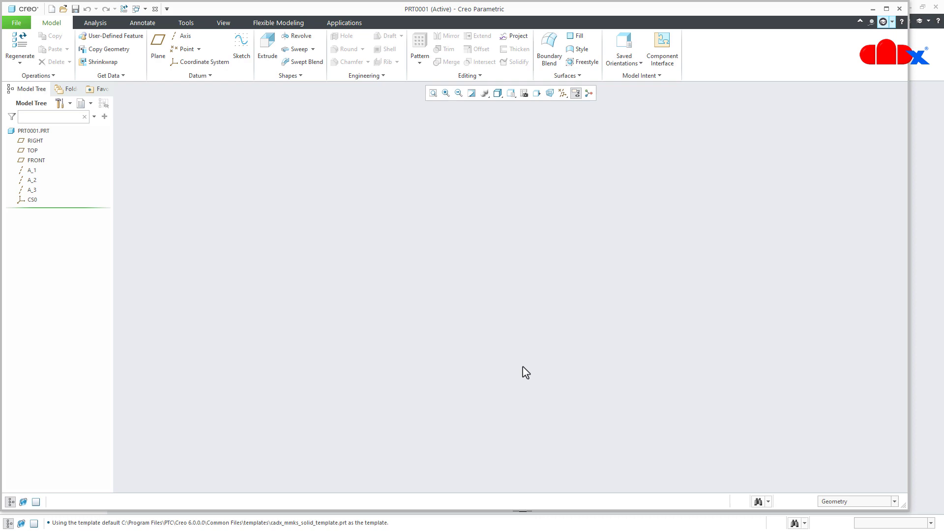
Maximize the PRT0001 window and show all datum planes, axes and coordinate systems
{"action": "left_click", "coordinate": [887, 8]}
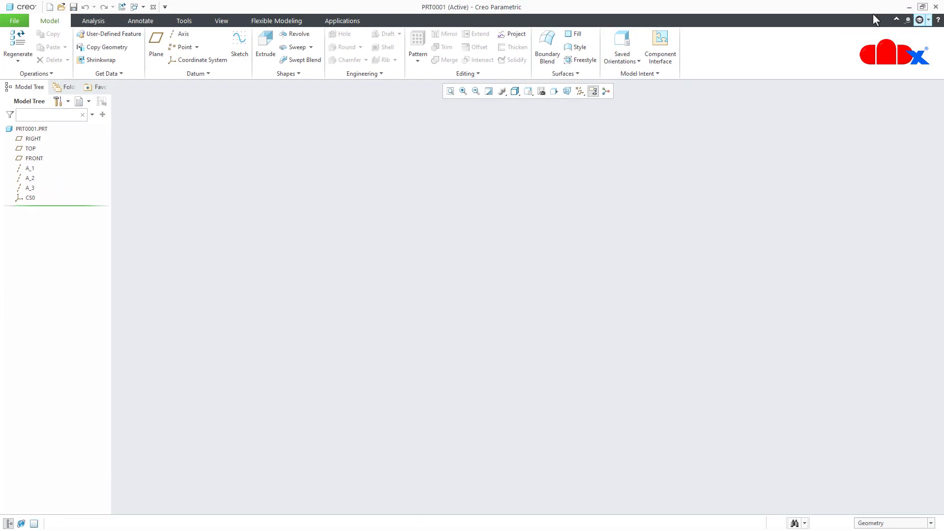
{"action": "left_click", "coordinate": [580, 91]}
{"action": "left_click", "coordinate": [581, 104]}
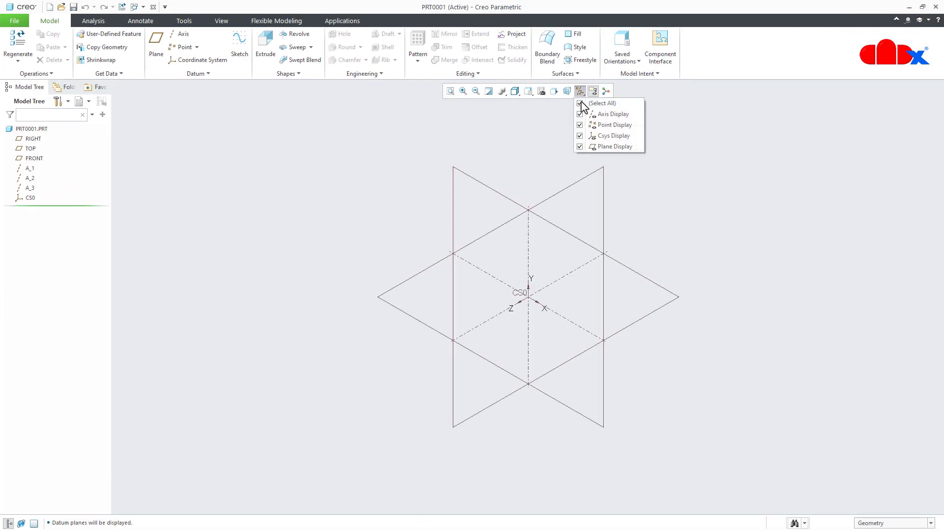
{"action": "left_click", "coordinate": [552, 428]}
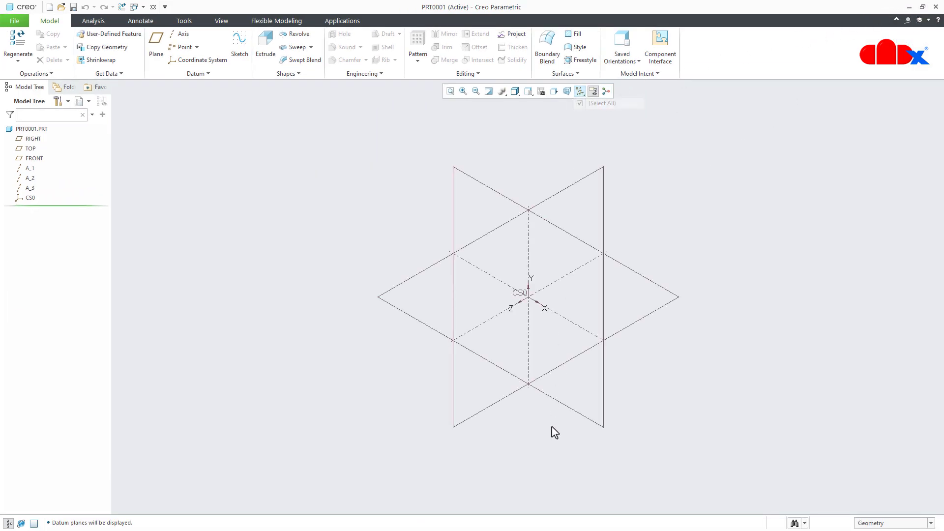
{"action": "left_click", "coordinate": [14, 21]}
{"action": "mouse_move", "coordinate": [17, 165]}
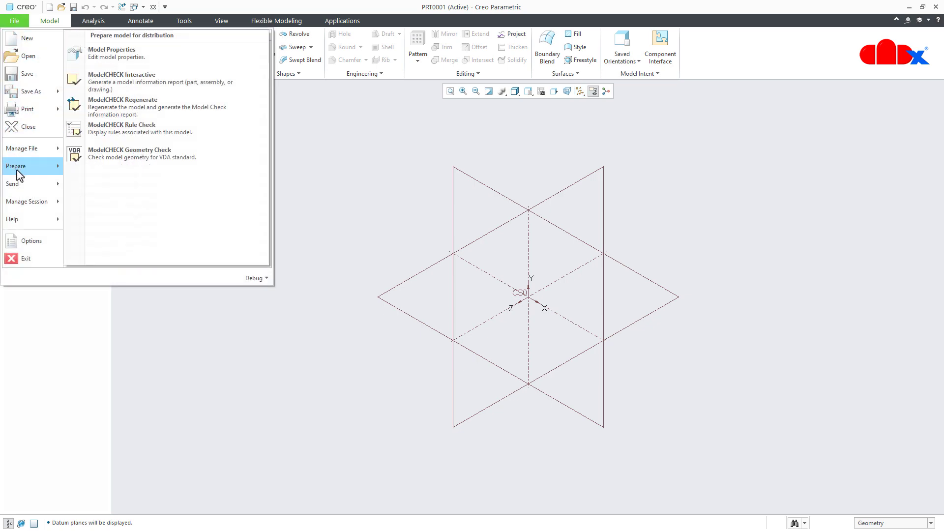
{"action": "left_click", "coordinate": [147, 62]}
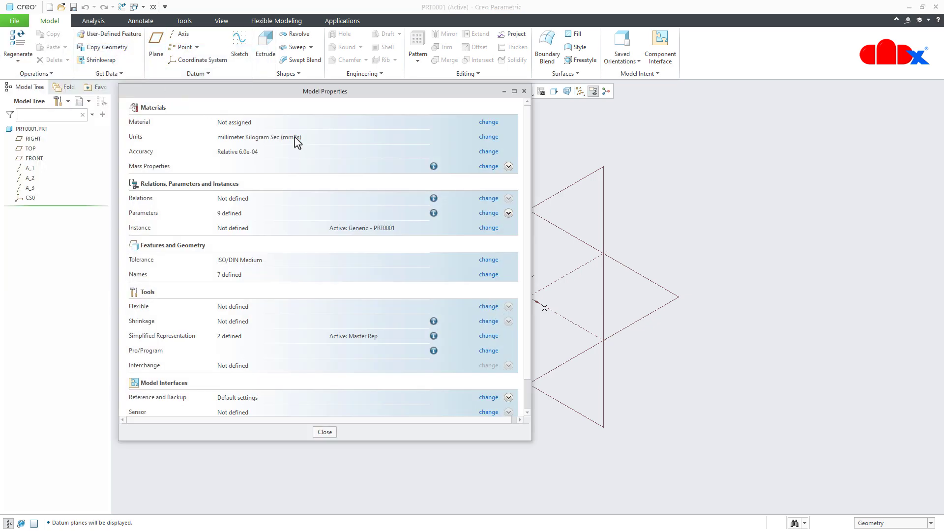
{"action": "left_click", "coordinate": [488, 152]}
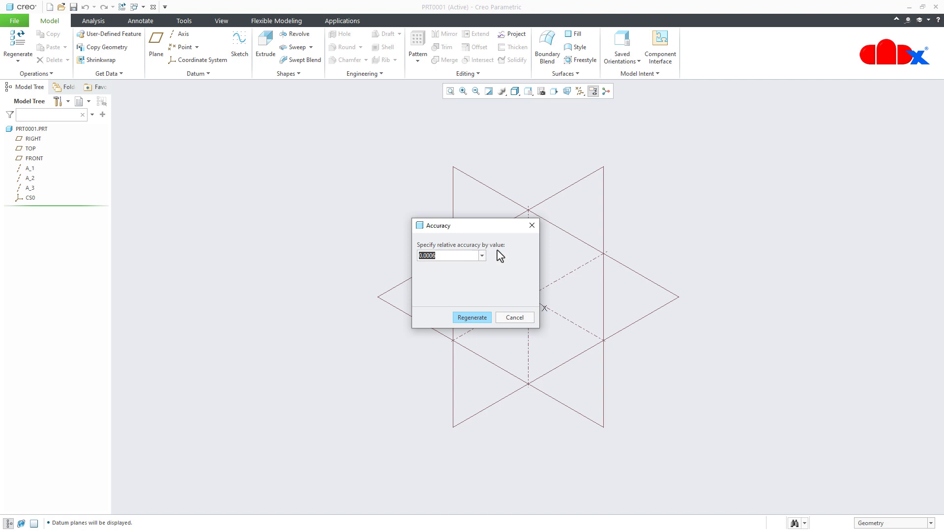
{"action": "left_click", "coordinate": [507, 320]}
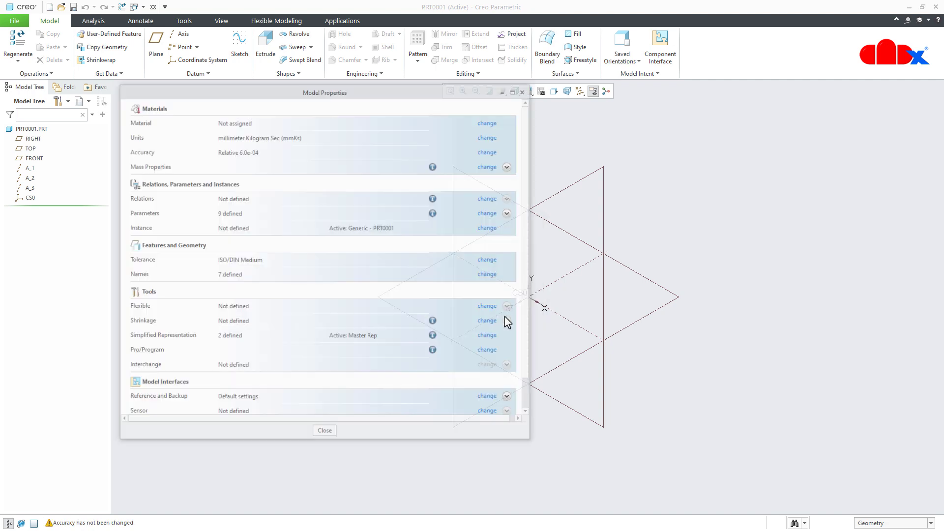
{"action": "left_click", "coordinate": [326, 434]}
Open Creo Options to the editable configuration option list
{"action": "left_click", "coordinate": [15, 20]}
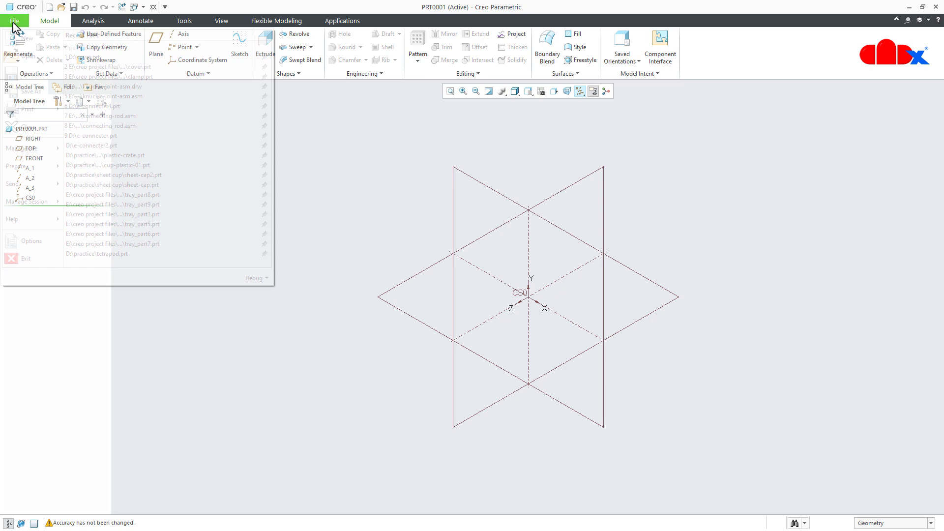
{"action": "left_click", "coordinate": [12, 241]}
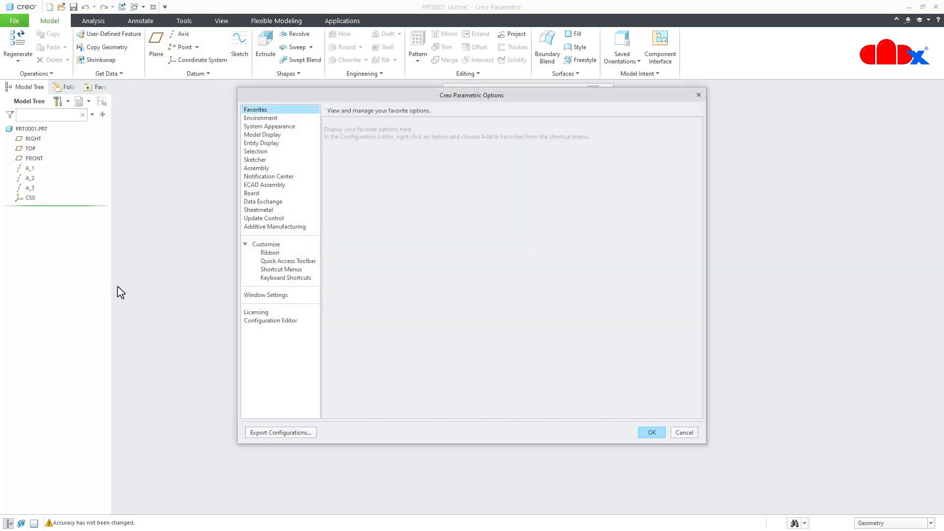
{"action": "left_click", "coordinate": [270, 323]}
Search 'accuracy' and add enable_absolute_accuracy with the value yes
{"action": "left_click", "coordinate": [364, 412]}
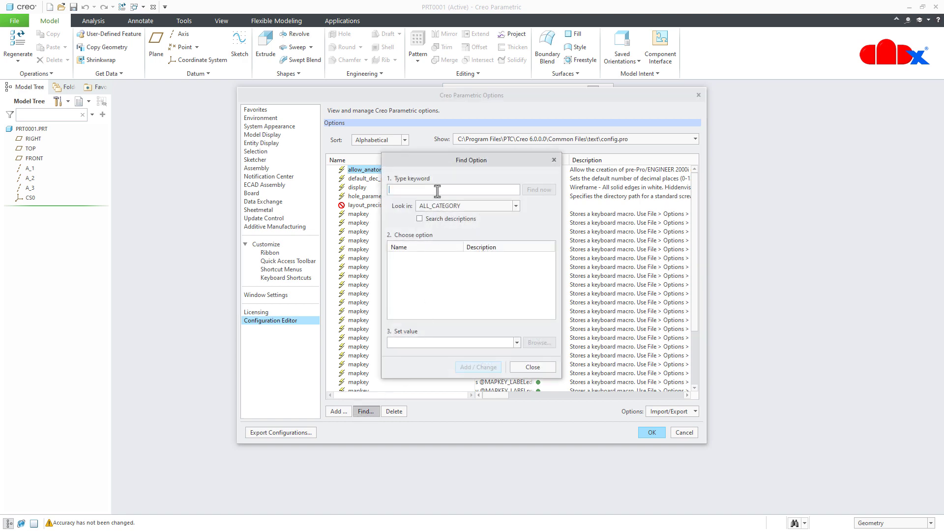
{"action": "type", "text": "accuracy"}
{"action": "left_click", "coordinate": [539, 190]}
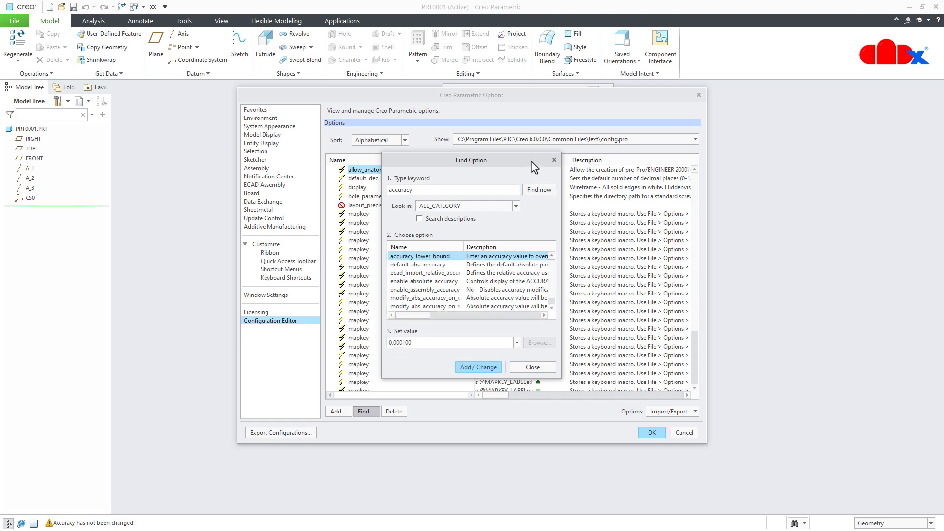
{"action": "left_click_drag", "start_coordinate": [530, 152], "coordinate": [538, 70]}
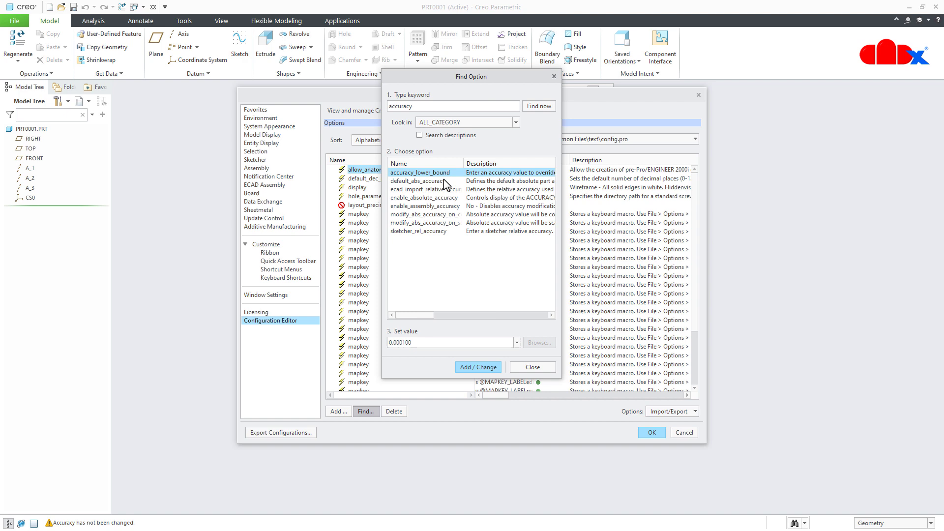
{"action": "left_click", "coordinate": [424, 197]}
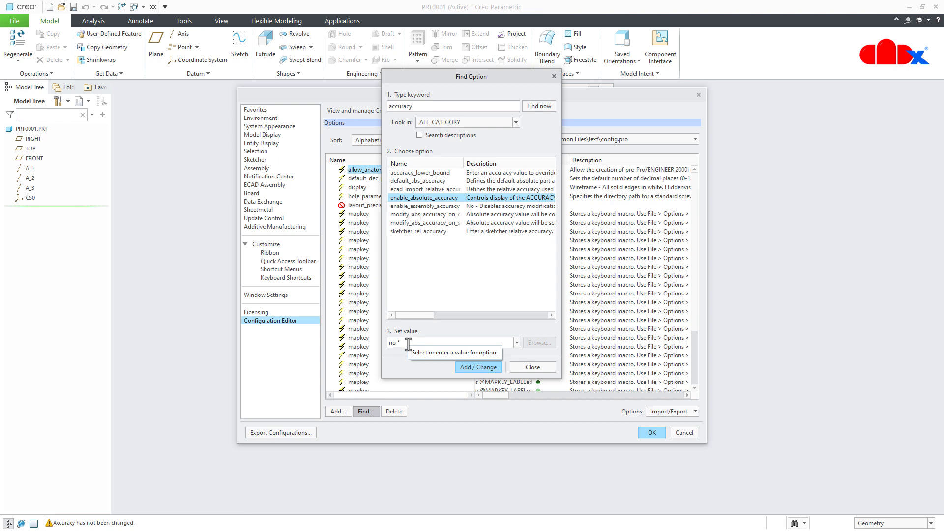
{"action": "left_click", "coordinate": [517, 343]}
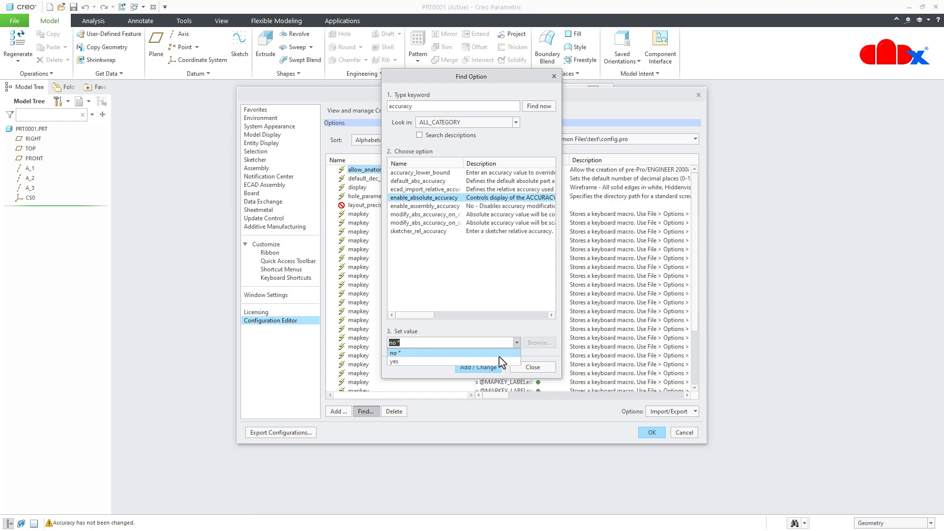
{"action": "left_click", "coordinate": [499, 355]}
{"action": "left_click", "coordinate": [491, 366]}
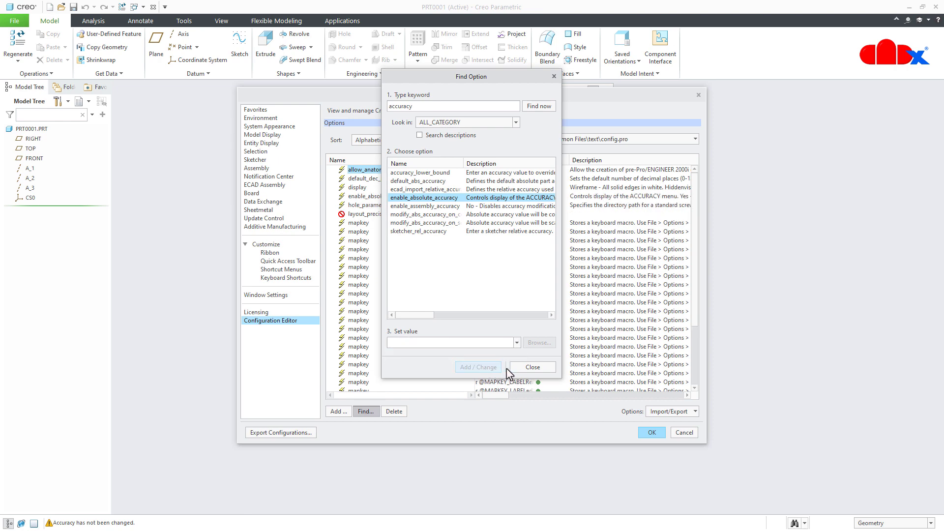
{"action": "left_click", "coordinate": [532, 369]}
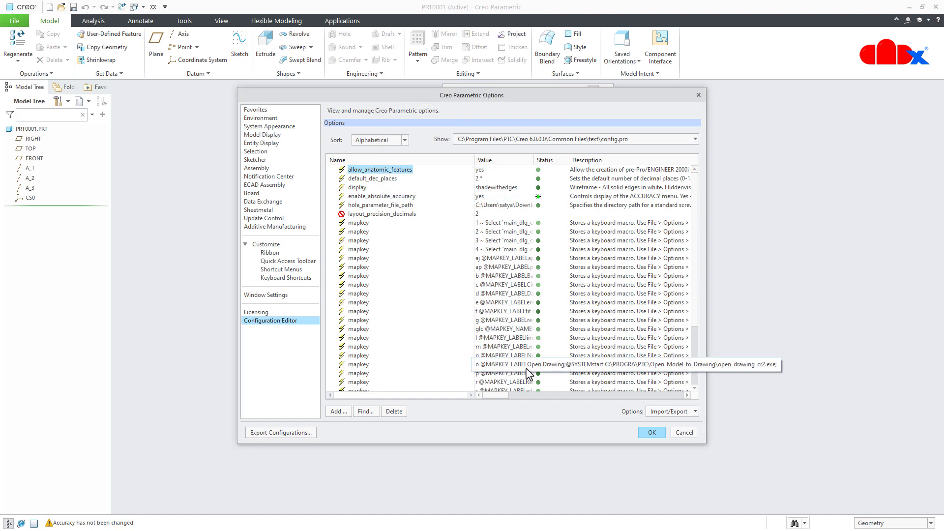
Apply the options and decline saving them to a configuration file
{"action": "left_click", "coordinate": [651, 433]}
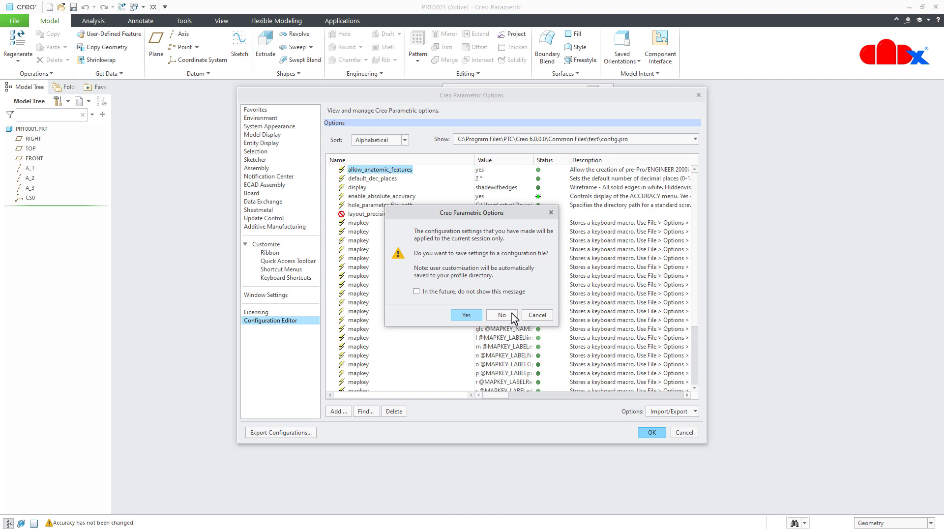
{"action": "left_click", "coordinate": [513, 315]}
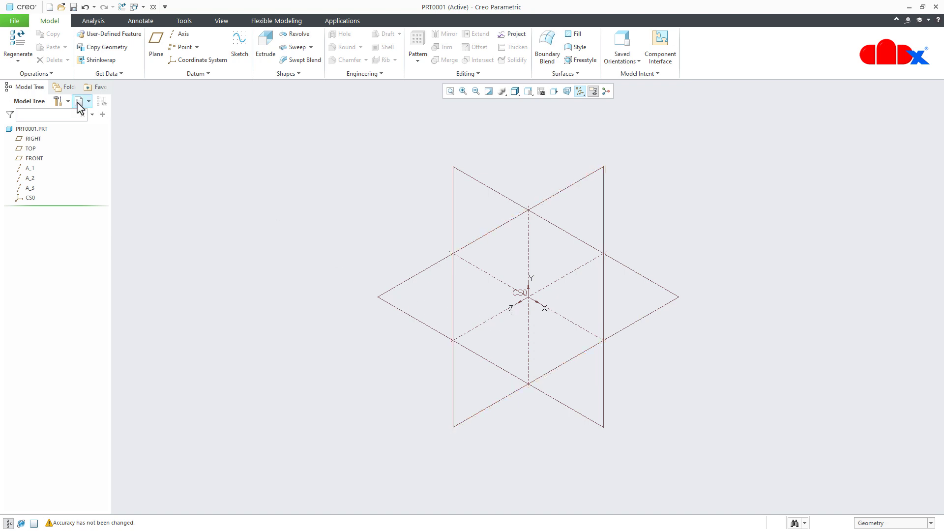
{"action": "left_click", "coordinate": [7, 23]}
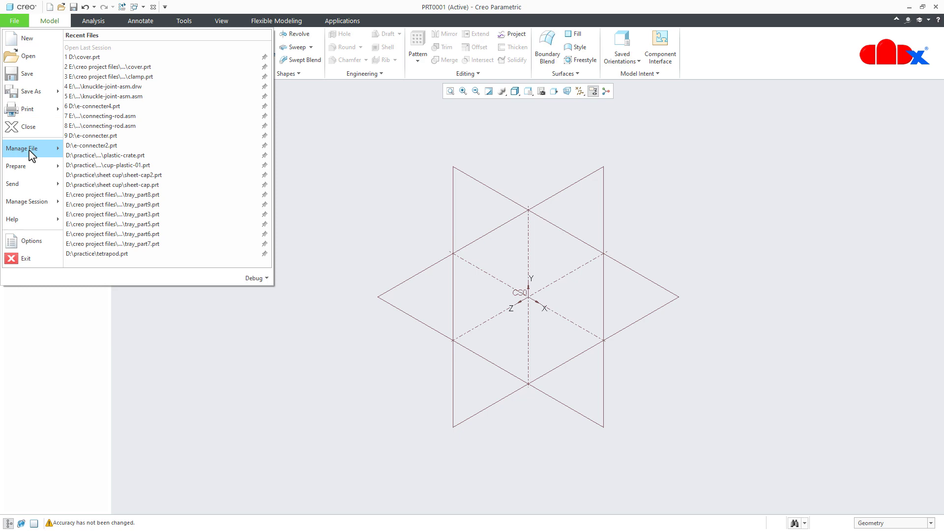
{"action": "mouse_move", "coordinate": [43, 172]}
{"action": "left_click", "coordinate": [131, 55]}
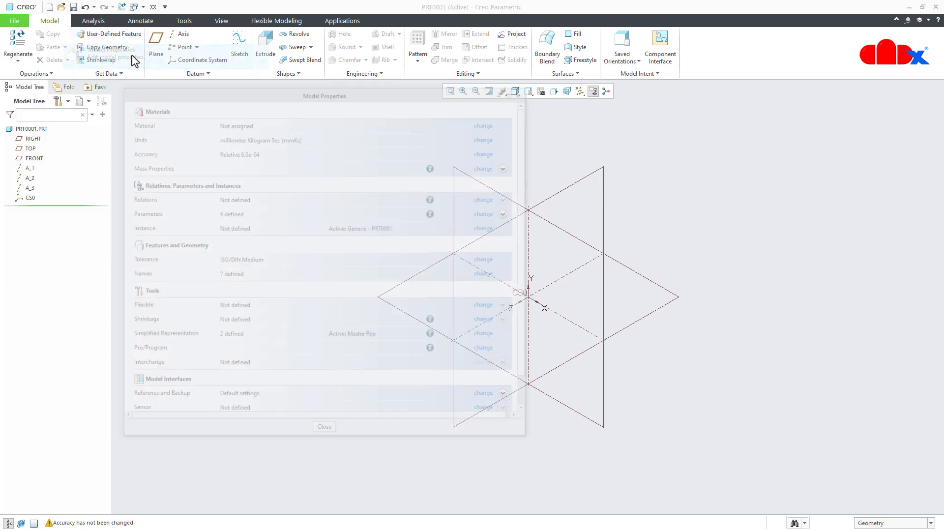
{"action": "left_click", "coordinate": [489, 152]}
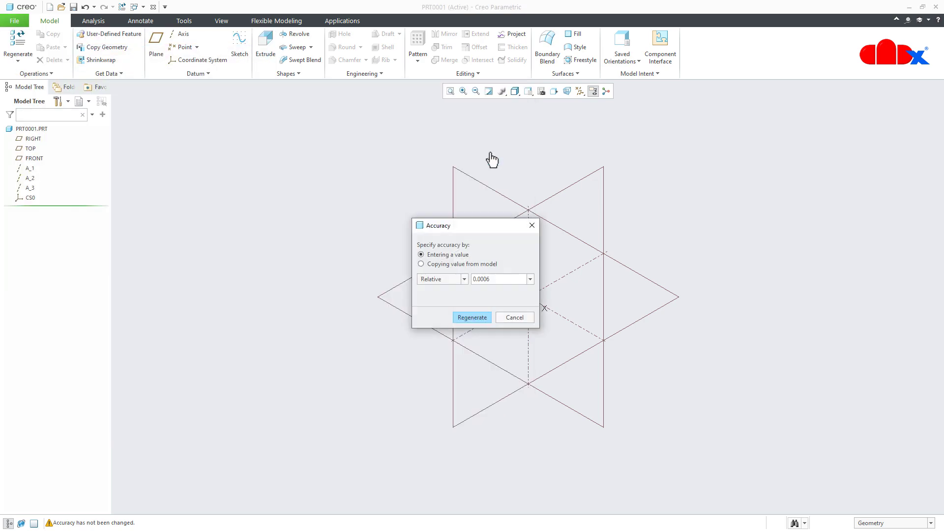
{"action": "left_click", "coordinate": [464, 280]}
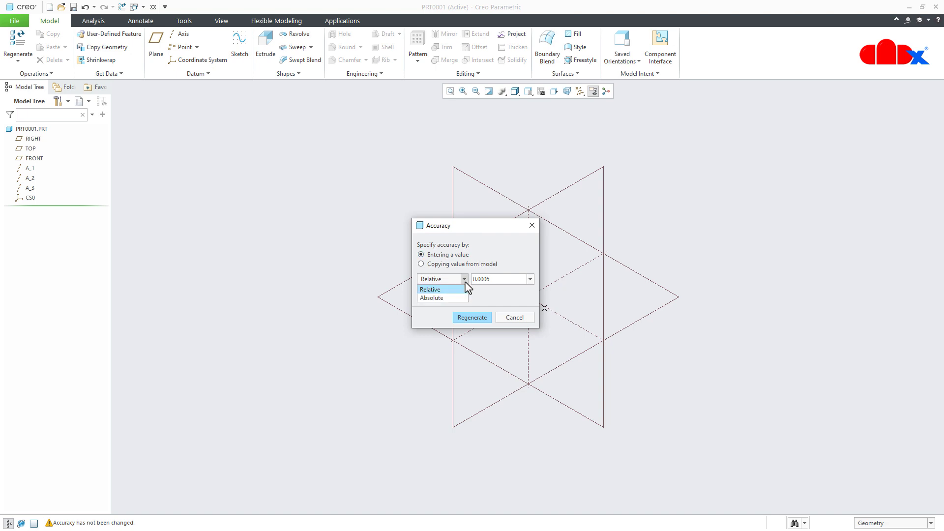
{"action": "left_click", "coordinate": [511, 321]}
{"action": "left_click", "coordinate": [511, 321]}
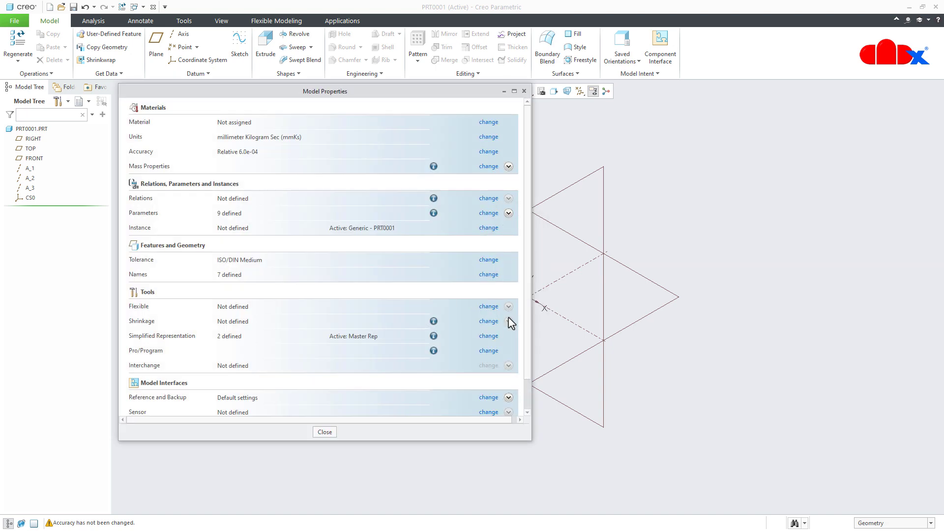
{"action": "left_click", "coordinate": [325, 433]}
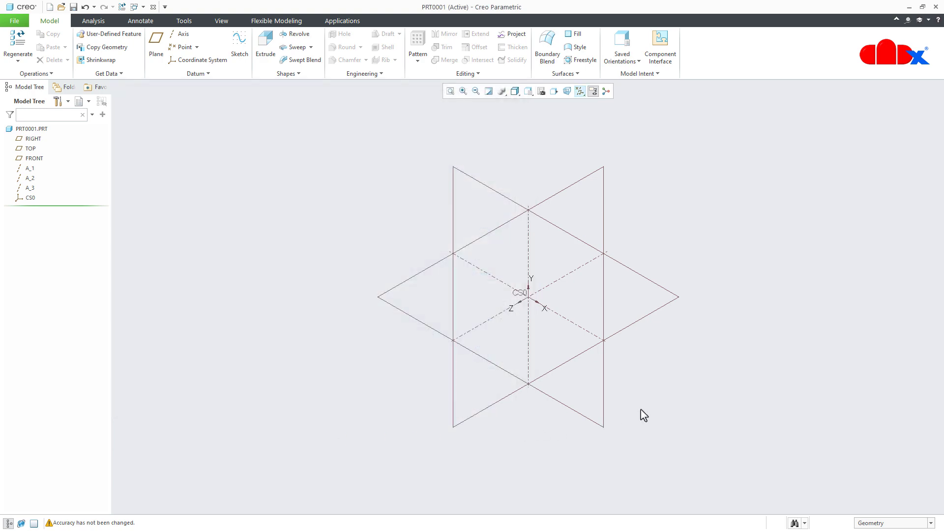
Close the PRT0001 window and hide datum planes in COVER with Ctrl+Alt+P
{"action": "left_click", "coordinate": [934, 8]}
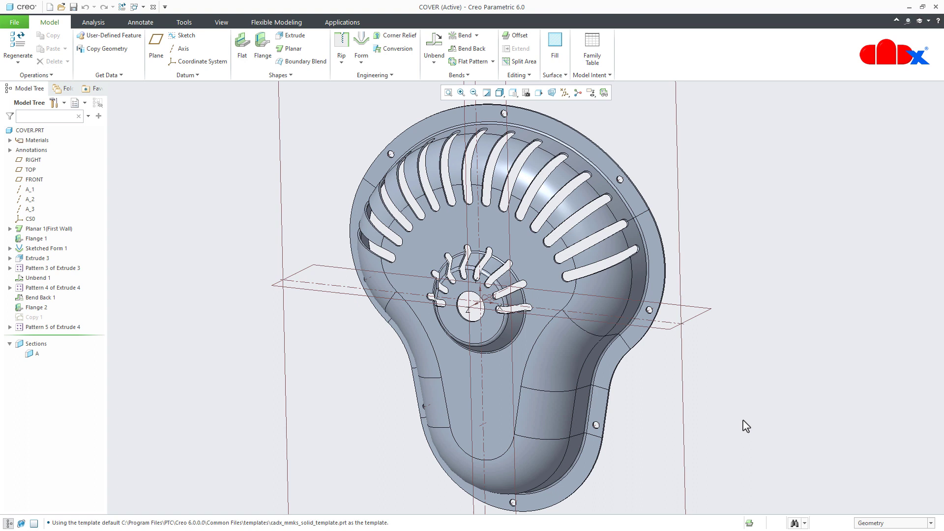
{"action": "key", "text": "ctrl+alt+p"}
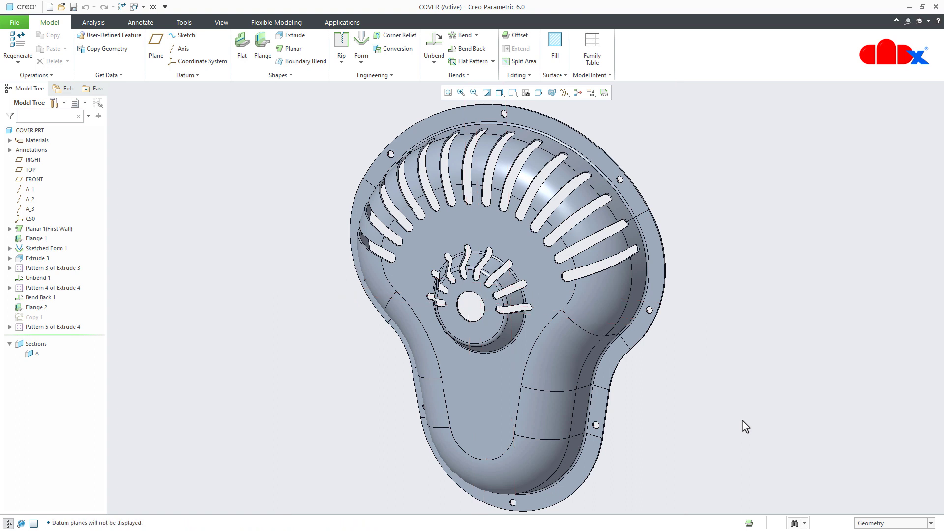